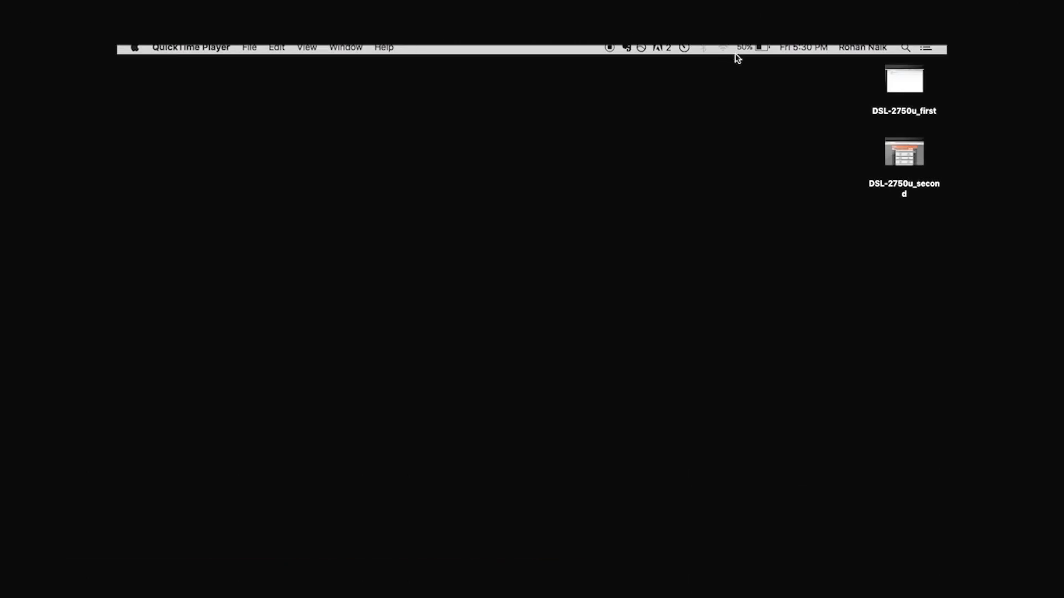
# Step: Join the Mac to the dlink-7C17 Wi-Fi network using its WPA2 password
pyautogui.click(725, 48)
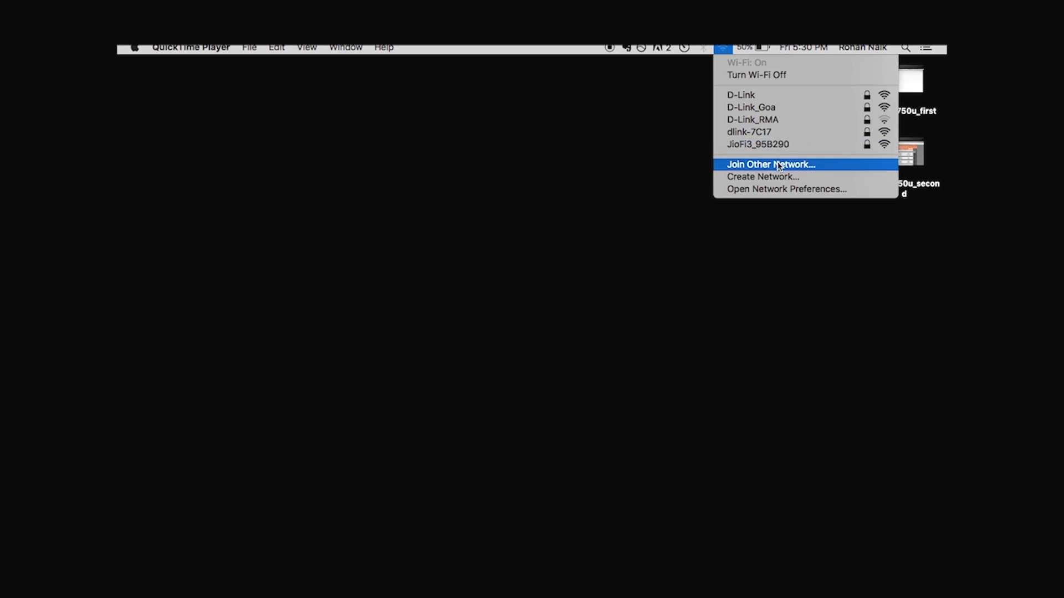
pyautogui.click(783, 133)
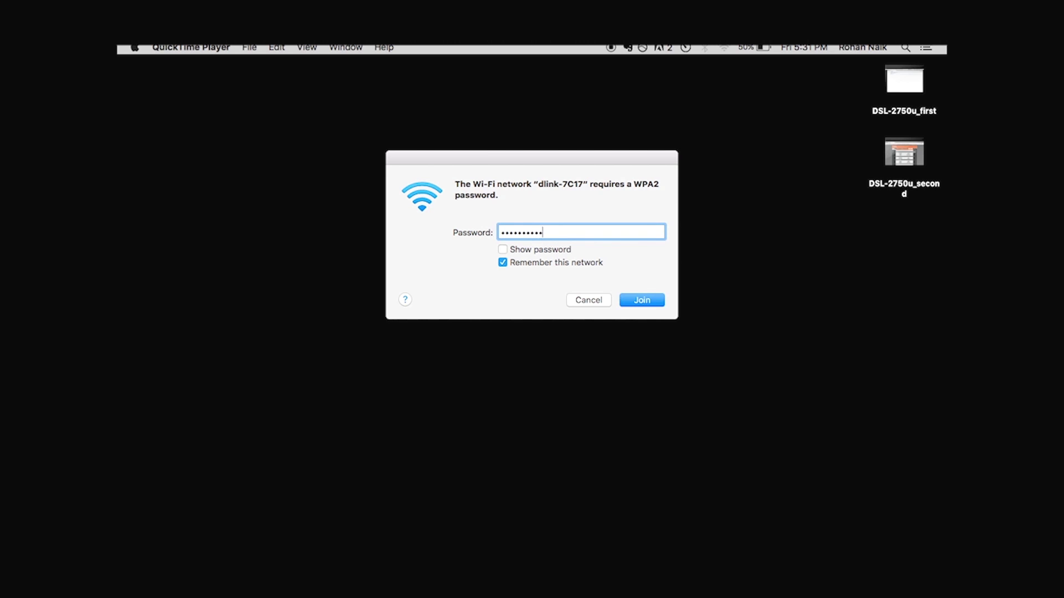
pyautogui.click(658, 303)
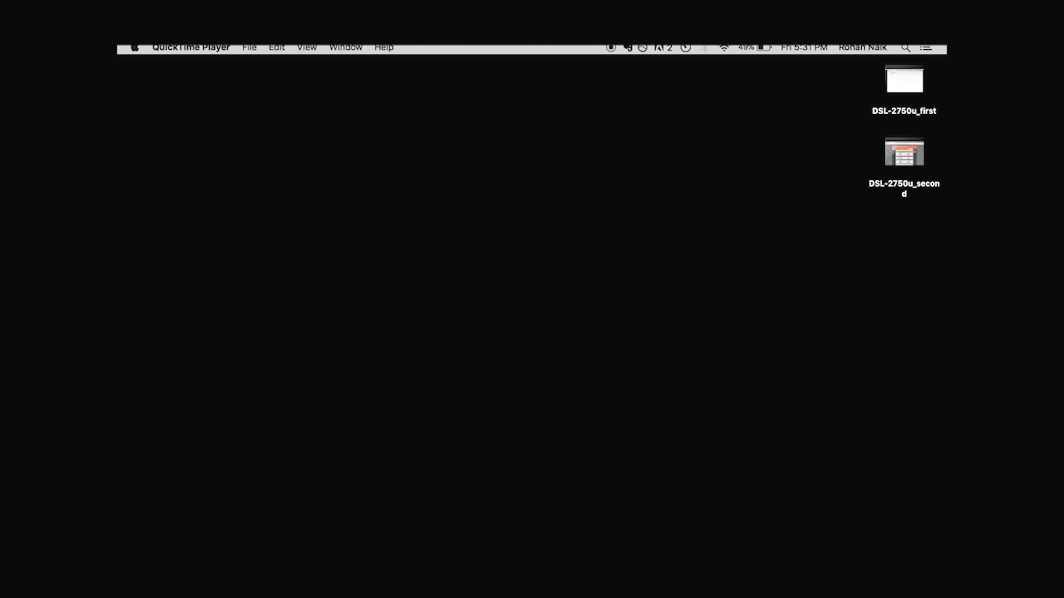
# Step: Launch Chrome and load the DAP-1330 setup page at 192.168.0.50
pyautogui.click(468, 542)
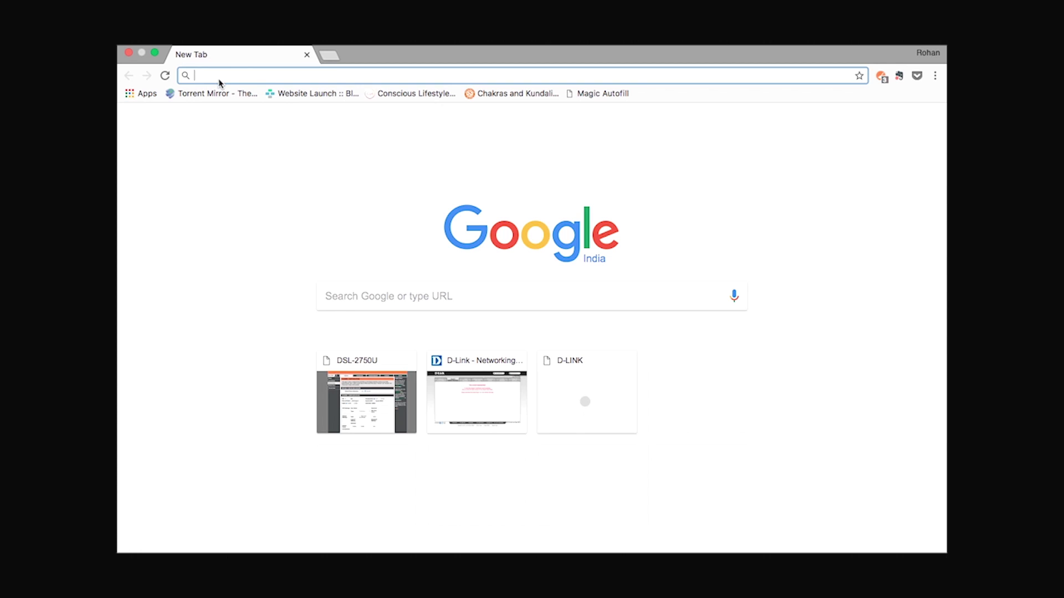
pyautogui.write('19')
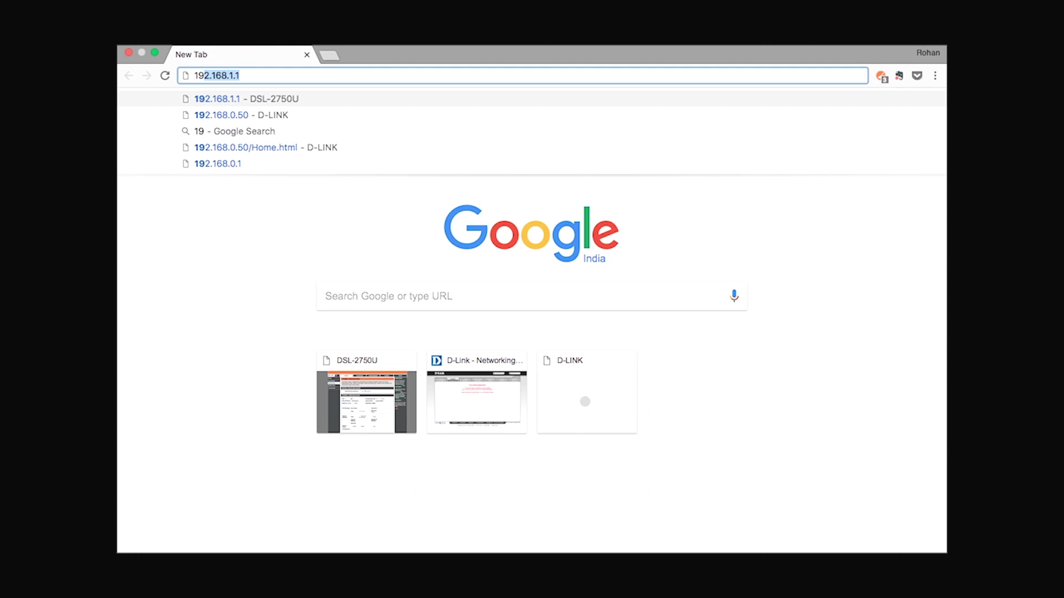
pyautogui.write('2.168')
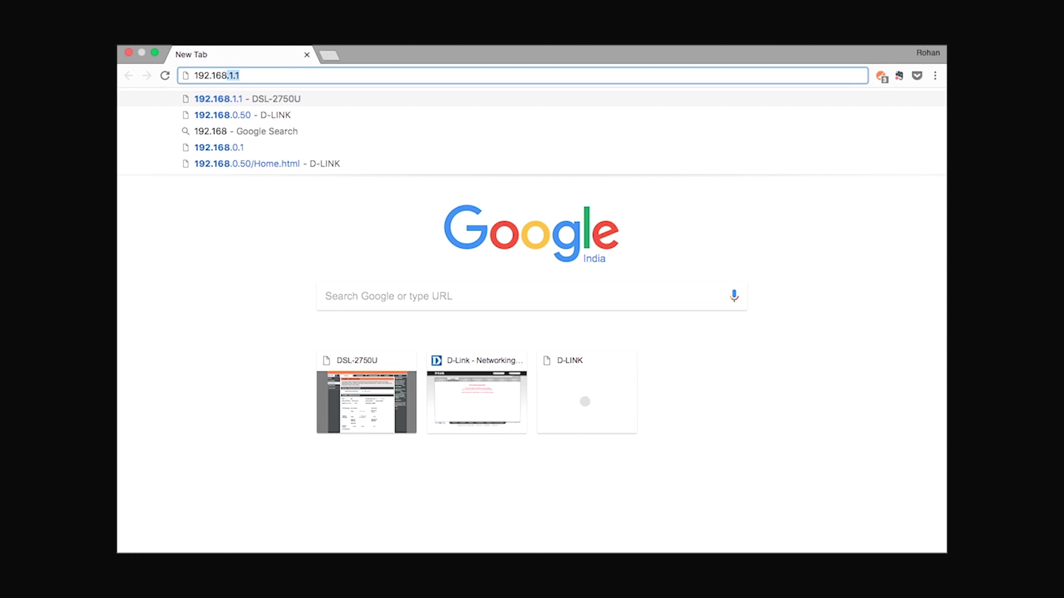
pyautogui.write('.0.50')
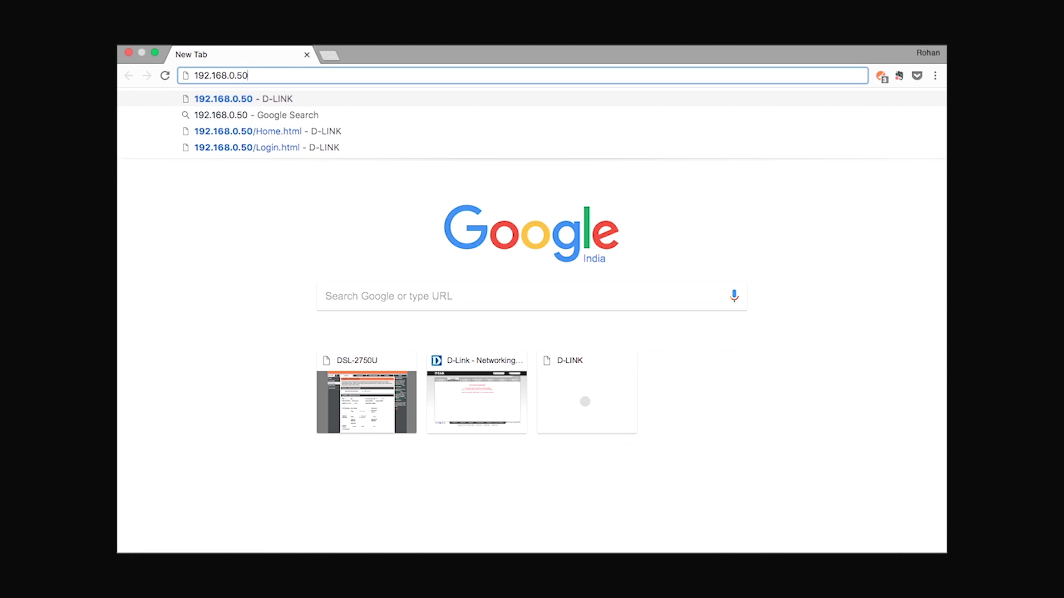
pyautogui.press('Return')
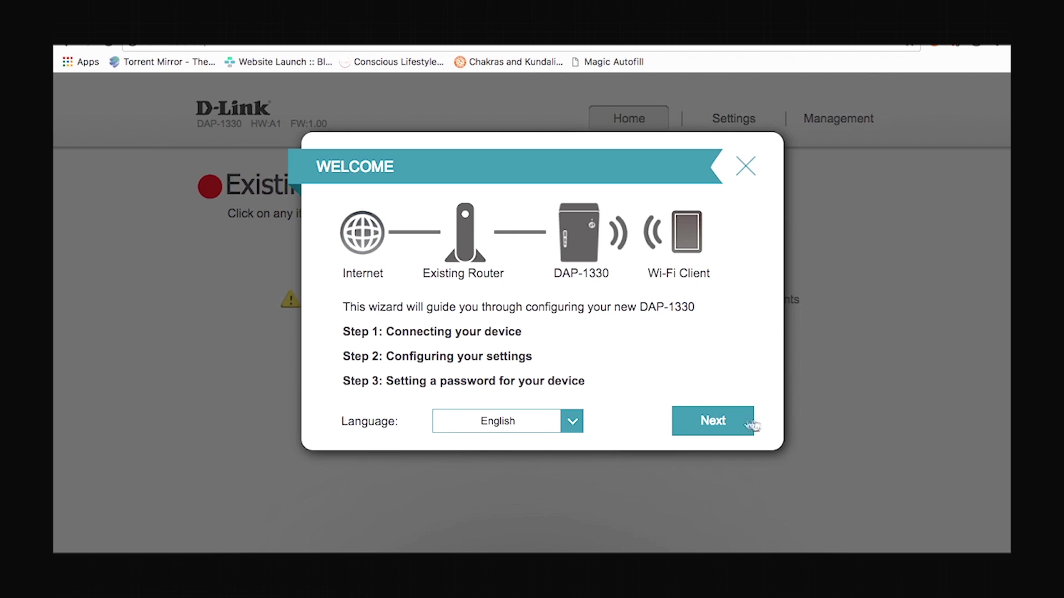
# Step: Start the DAP-1330 wizard and choose to extend an existing wireless network
pyautogui.click(714, 421)
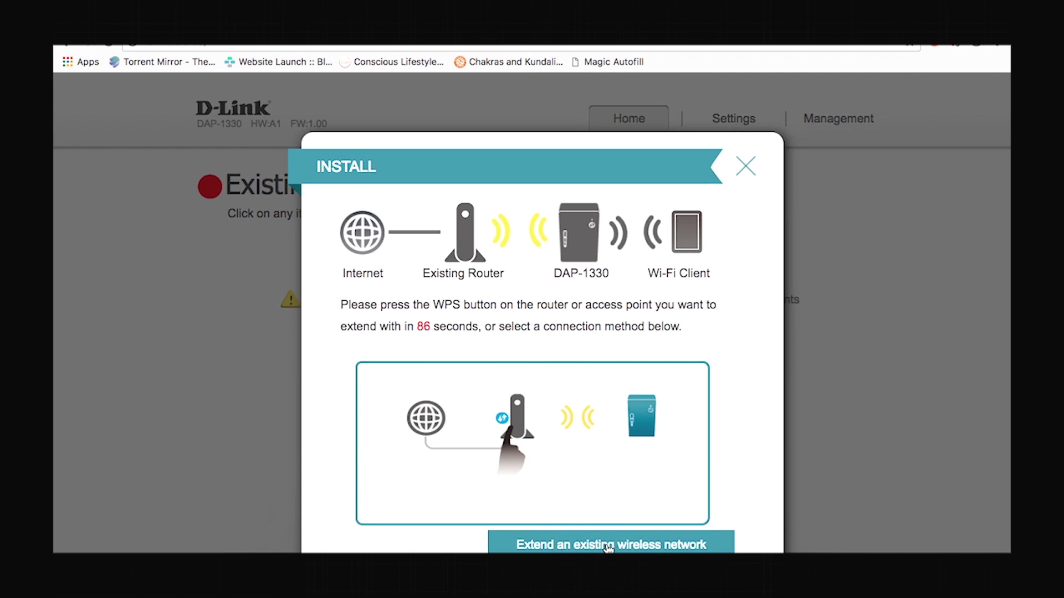
pyautogui.click(609, 545)
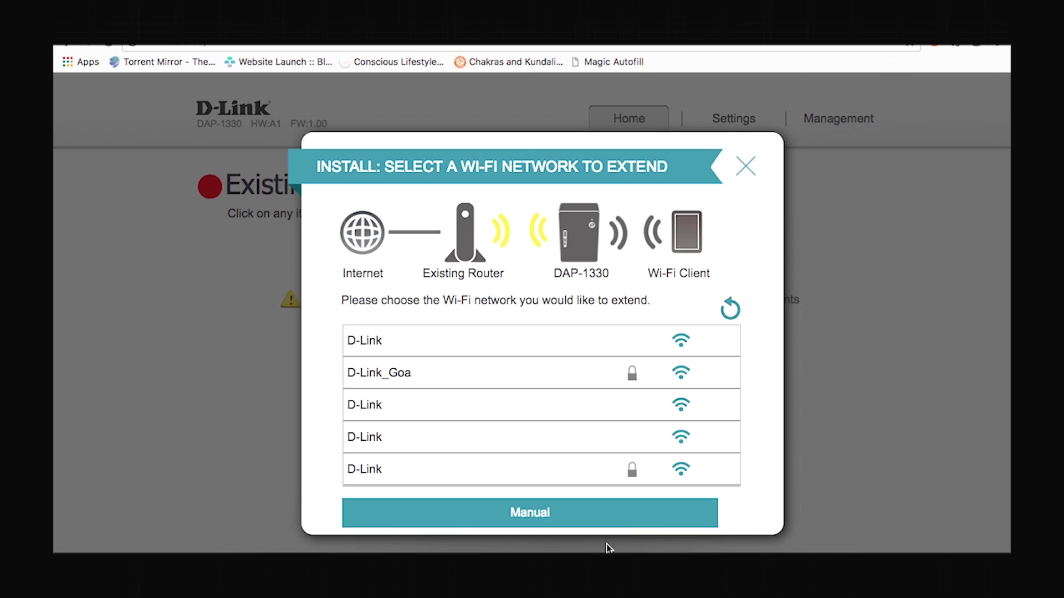
# Step: Select the secured D-Link network, enter the router's Wi-Fi password, and continue
pyautogui.click(557, 481)
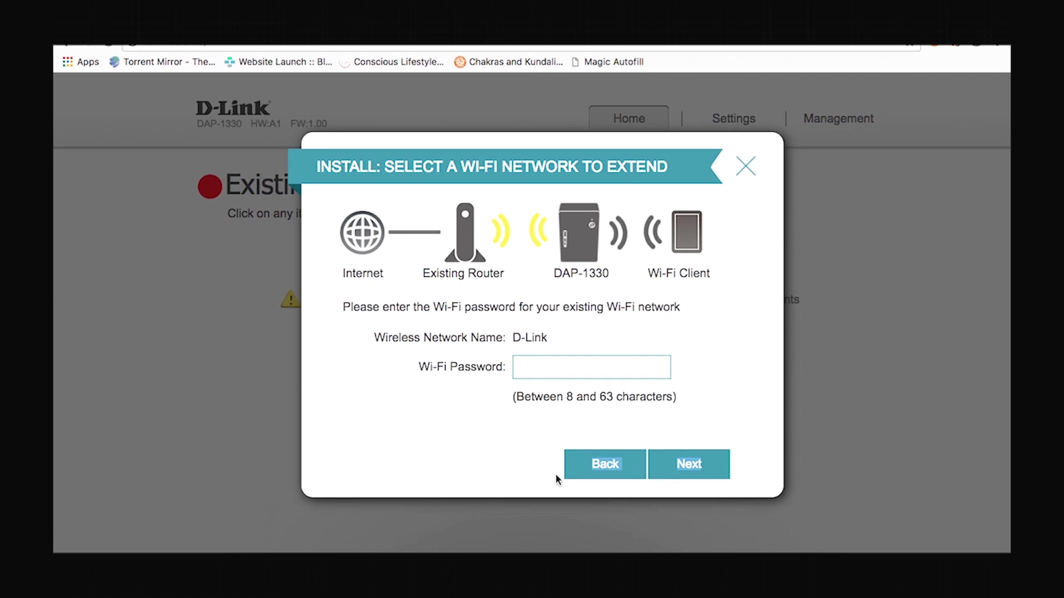
pyautogui.click(529, 366)
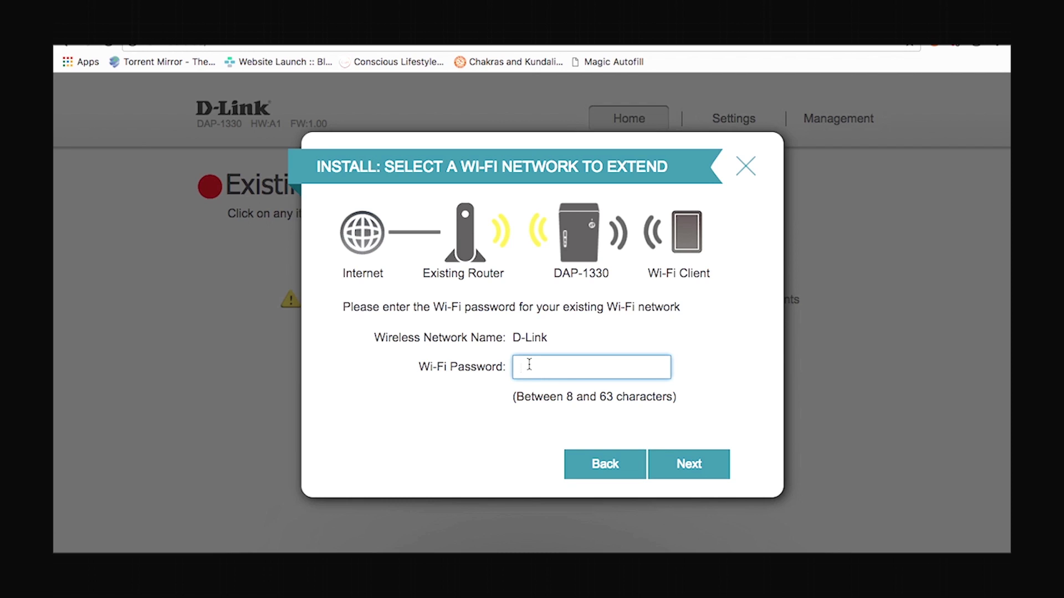
pyautogui.write('password123')
pyautogui.click(688, 466)
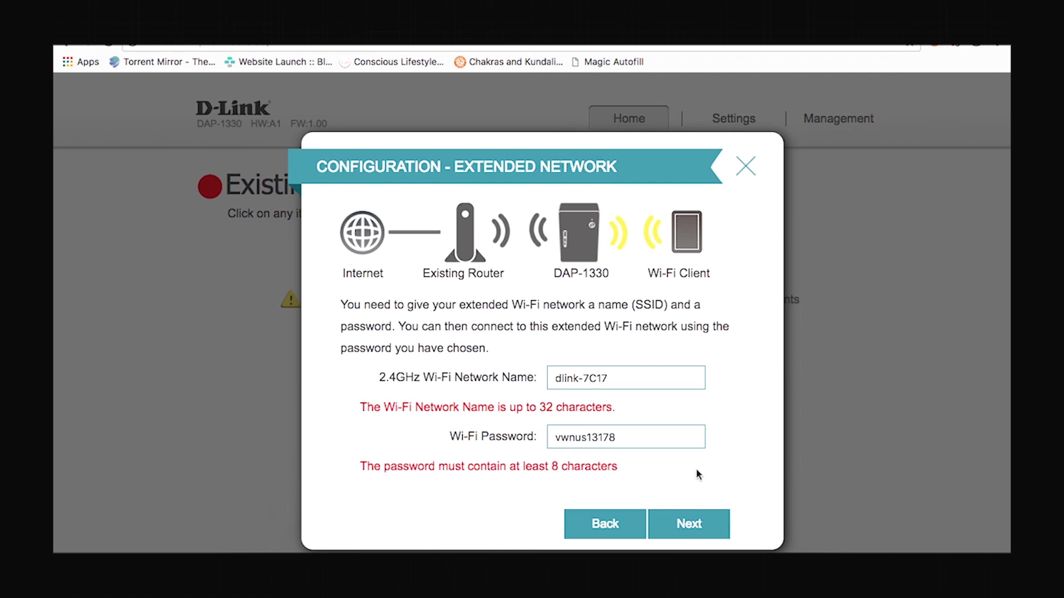
# Step: Rename the extended network from dlink-7C17 to extend_dlink
pyautogui.click(667, 386)
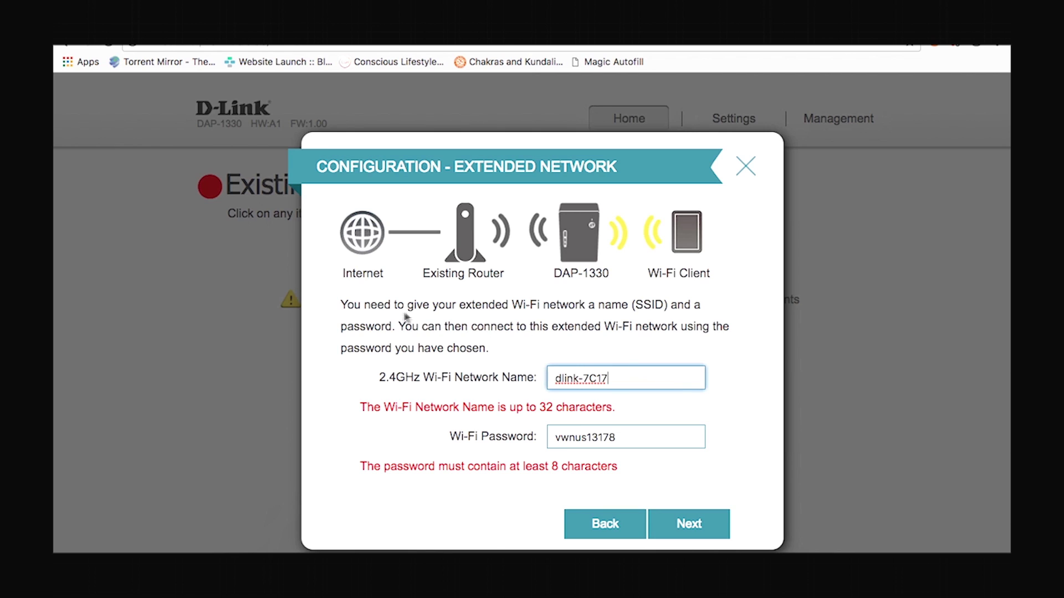
pyautogui.doubleClick(620, 379)
pyautogui.press('BackSpace')
pyautogui.press('BackSpace')
pyautogui.press('BackSpace')
pyautogui.press('BackSpace')
pyautogui.press('BackSpace')
pyautogui.press('BackSpace')
pyautogui.write('extend_dlink')
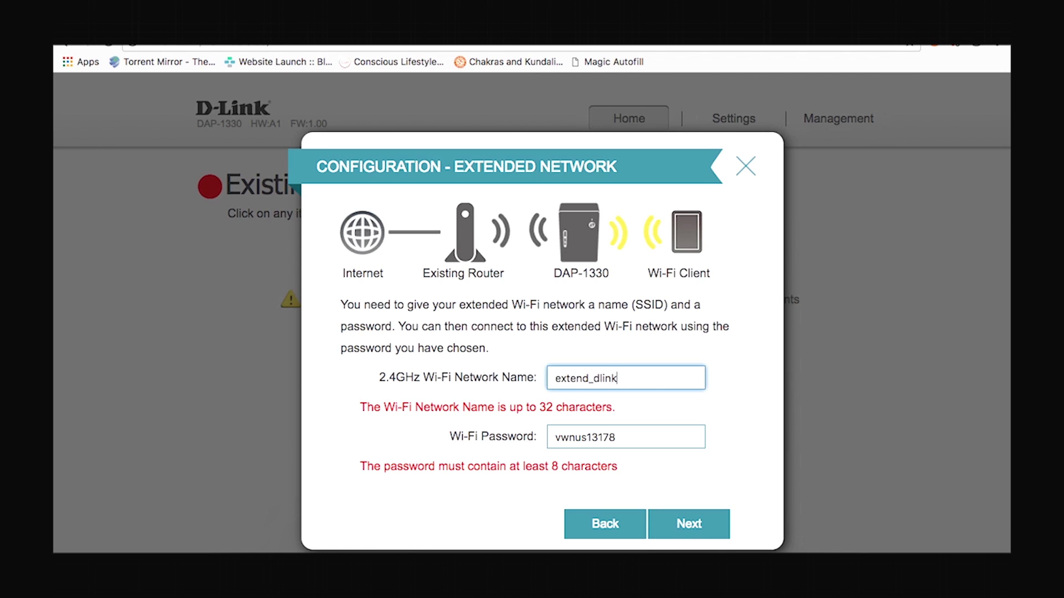
# Step: Replace the extended network's Wi-Fi password with a new one and reach the admin password step
pyautogui.doubleClick(599, 441)
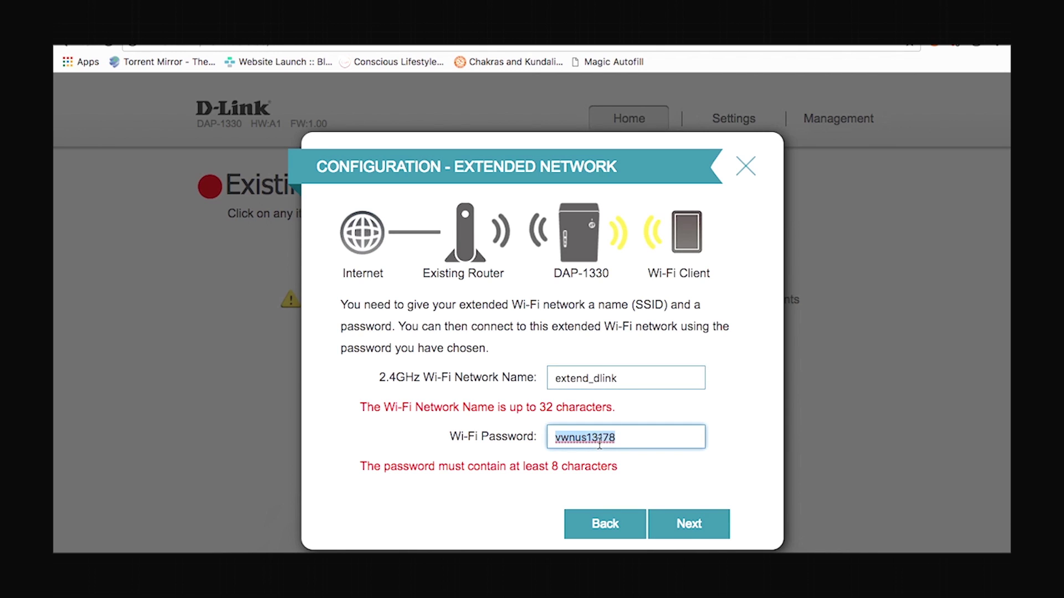
pyautogui.write('pas')
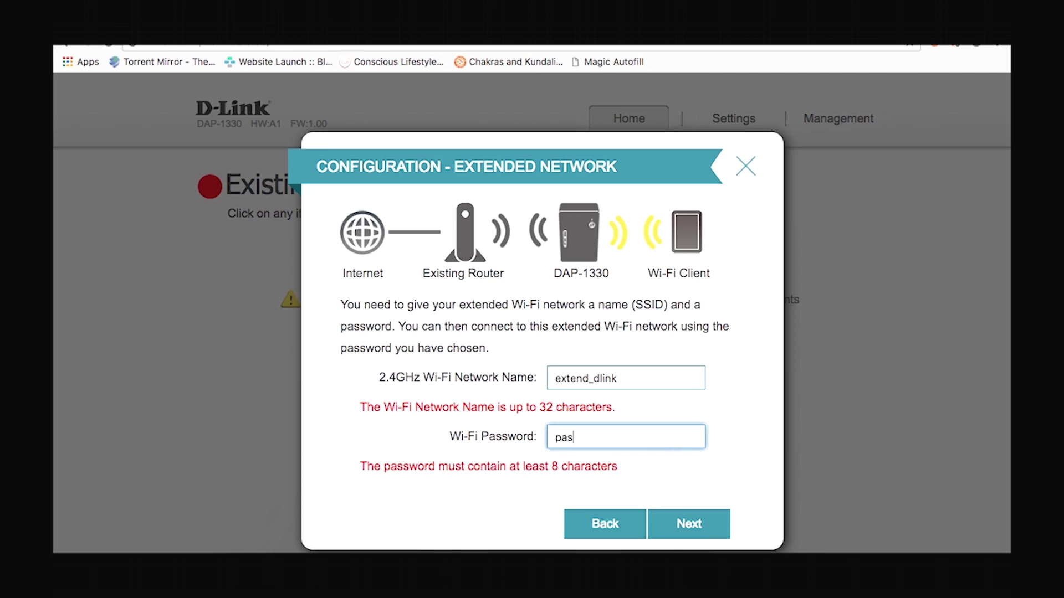
pyautogui.write('sword123')
pyautogui.click(712, 532)
pyautogui.click(568, 387)
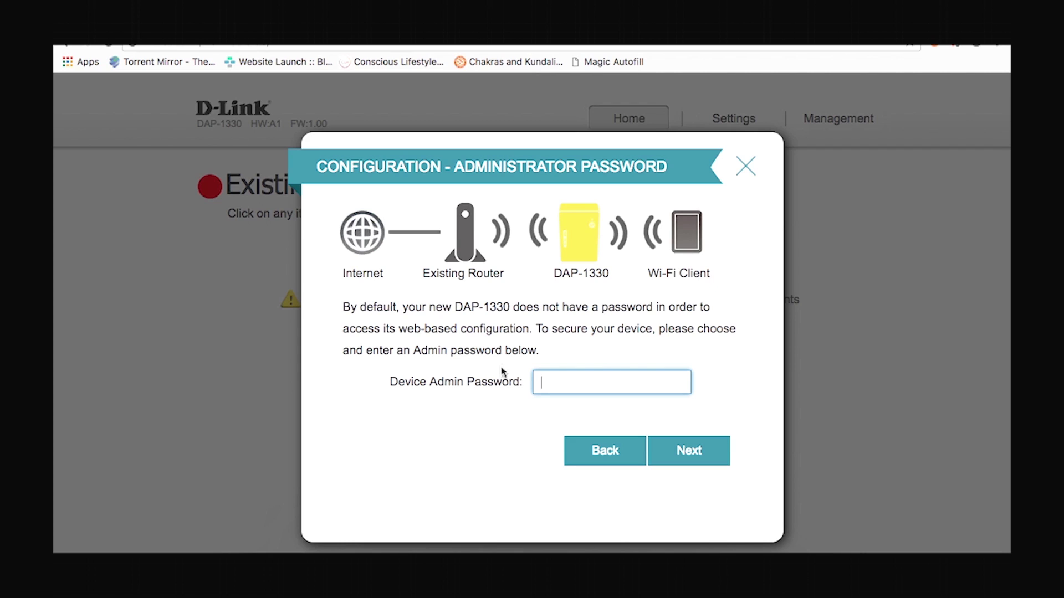
# Step: Enter a device admin password and finish setup so the extender saves and reboots
pyautogui.write('admin123')
pyautogui.click(717, 453)
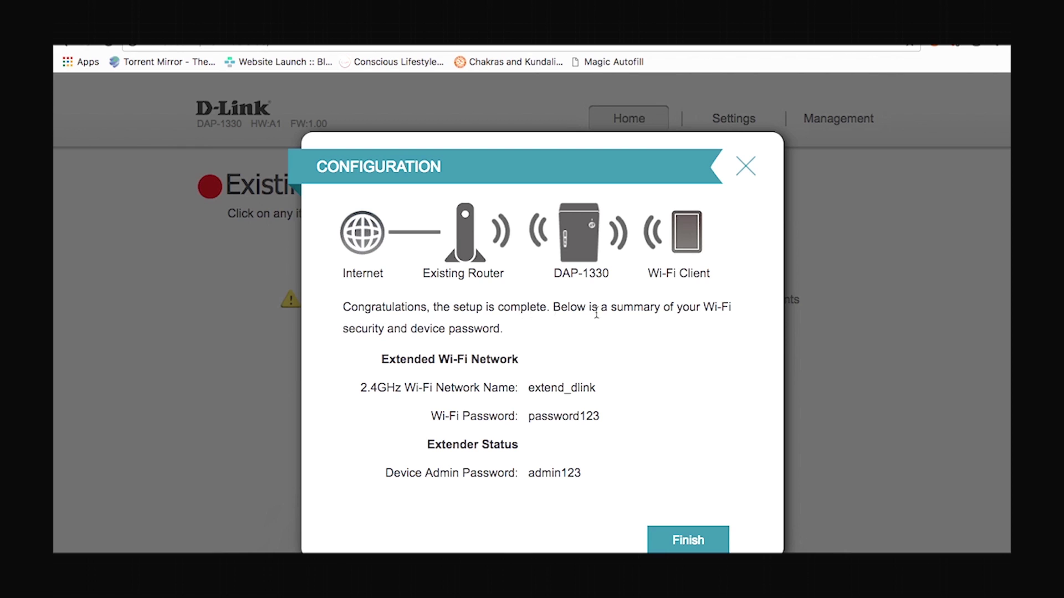
pyautogui.click(693, 541)
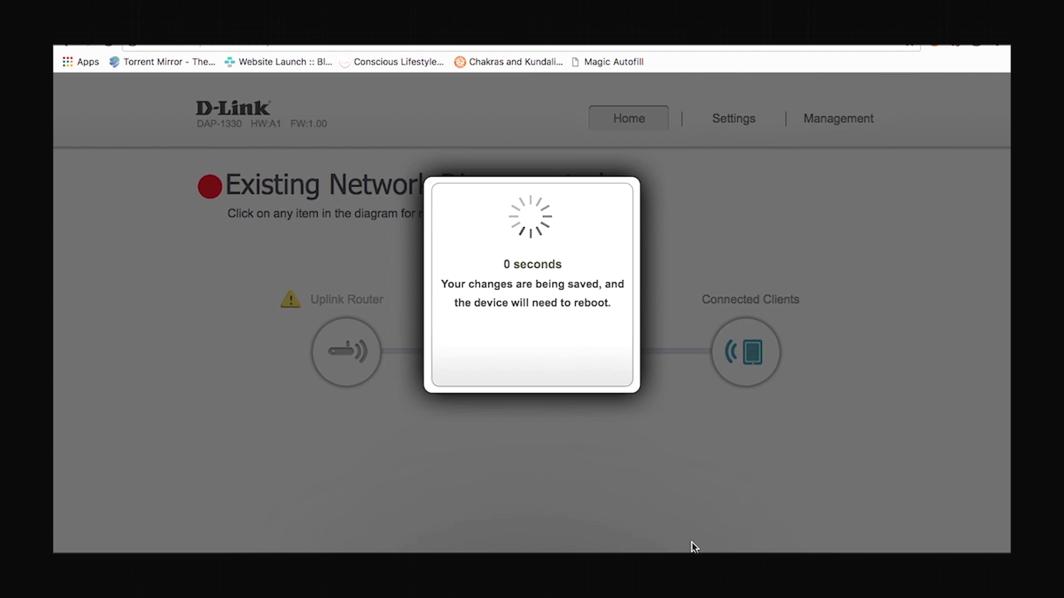
# Step: Acknowledge the saved settings, then join the Mac to extend_dlink with its password and verify the connection
pyautogui.click(541, 368)
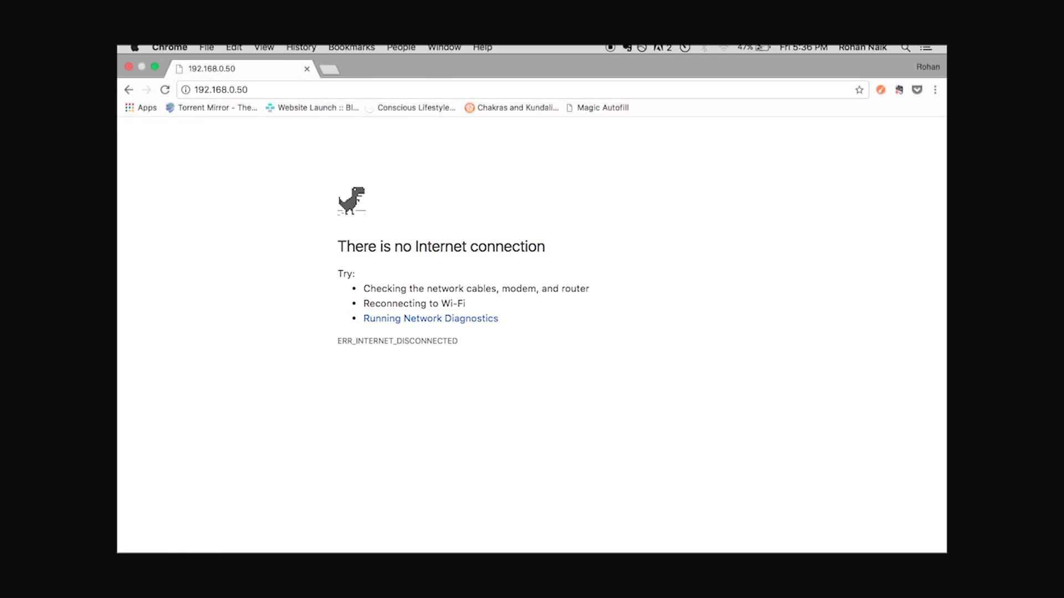
pyautogui.click(722, 49)
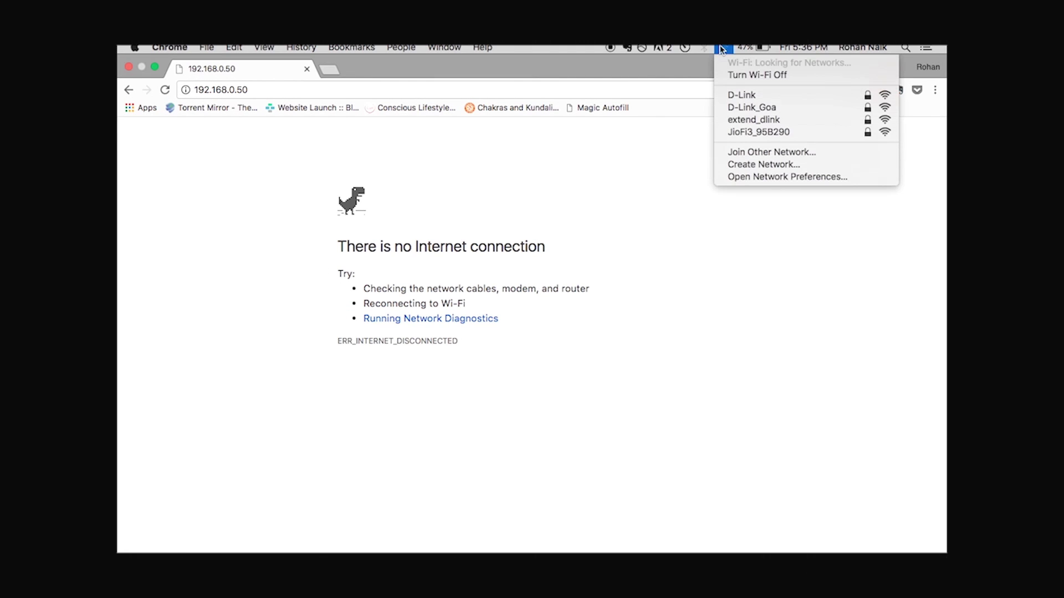
pyautogui.click(763, 126)
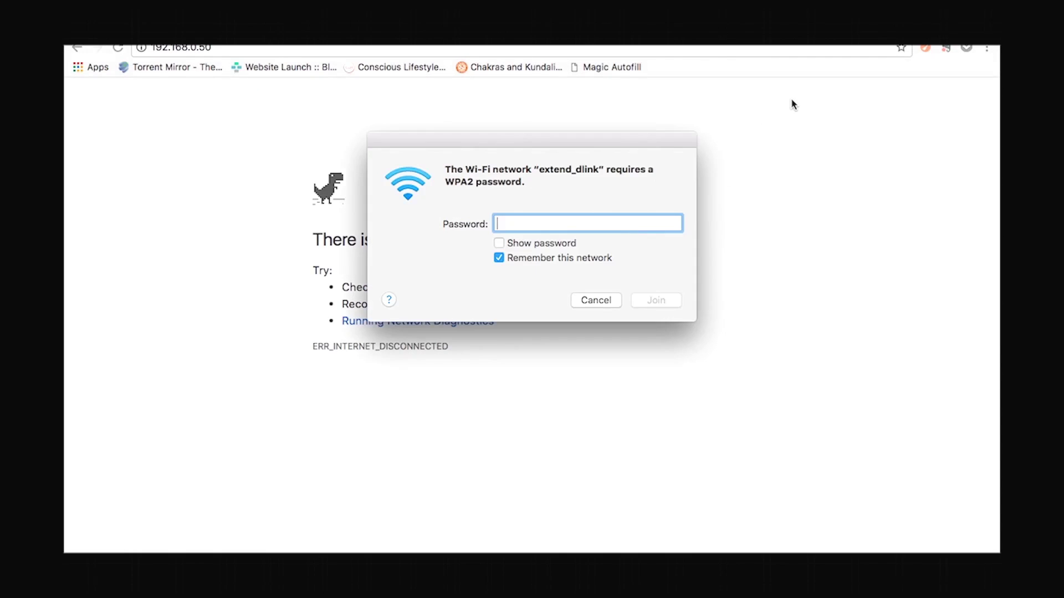
pyautogui.write('••••••••')
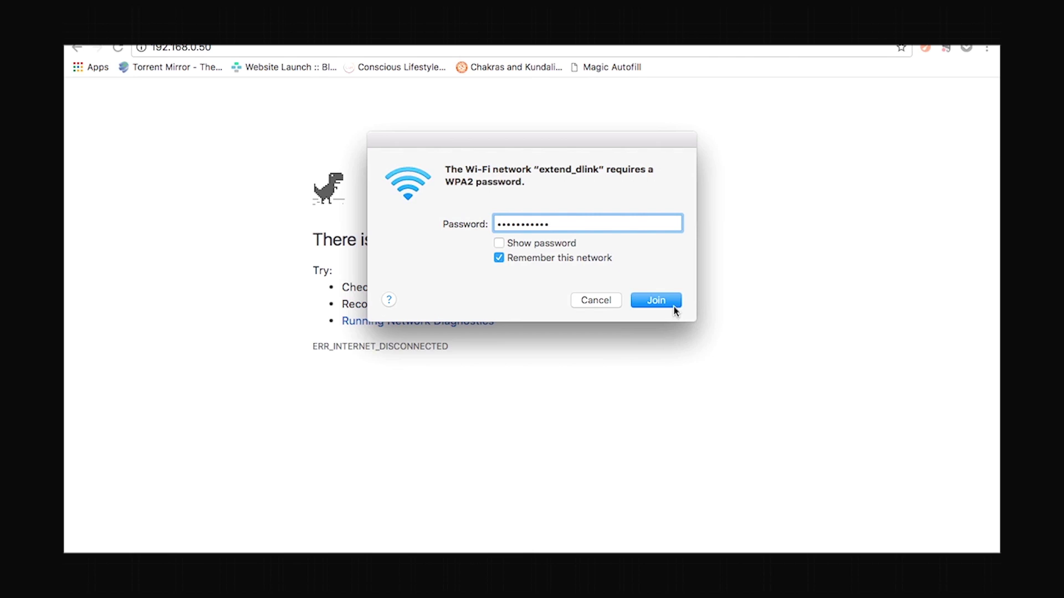
pyautogui.click(674, 302)
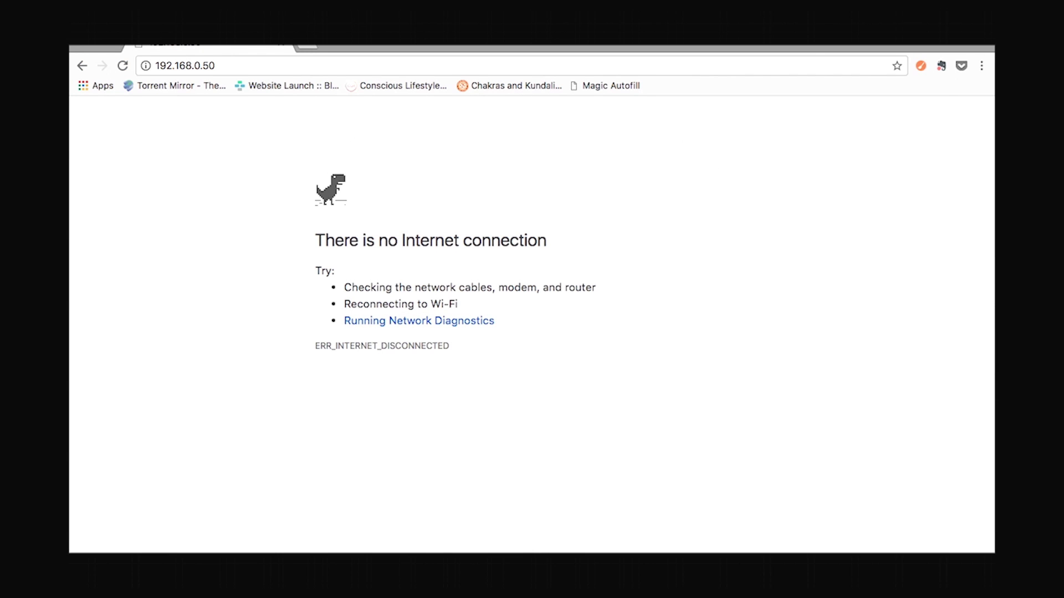
pyautogui.click(743, 37)
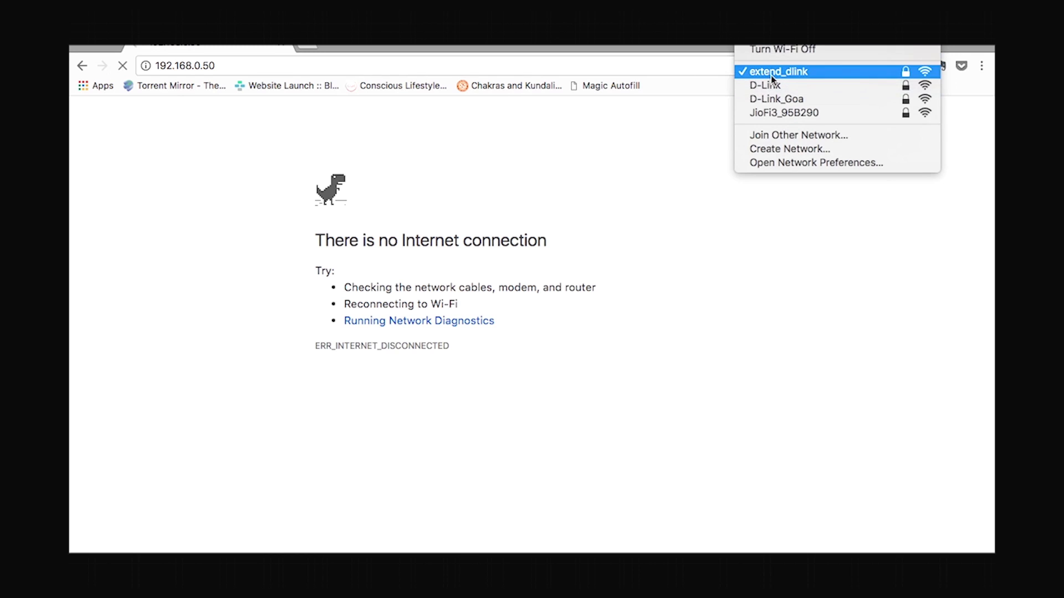
# Step: Enter dlink.co.in in Chrome's address bar to test internet access
pyautogui.click(254, 67)
pyautogui.write('dlink.co.in')
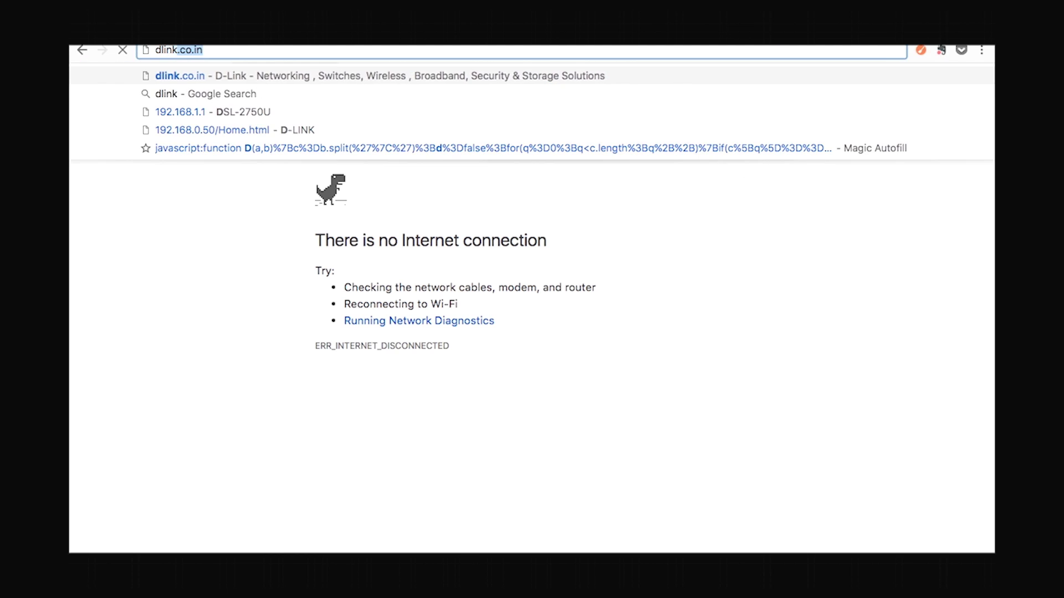